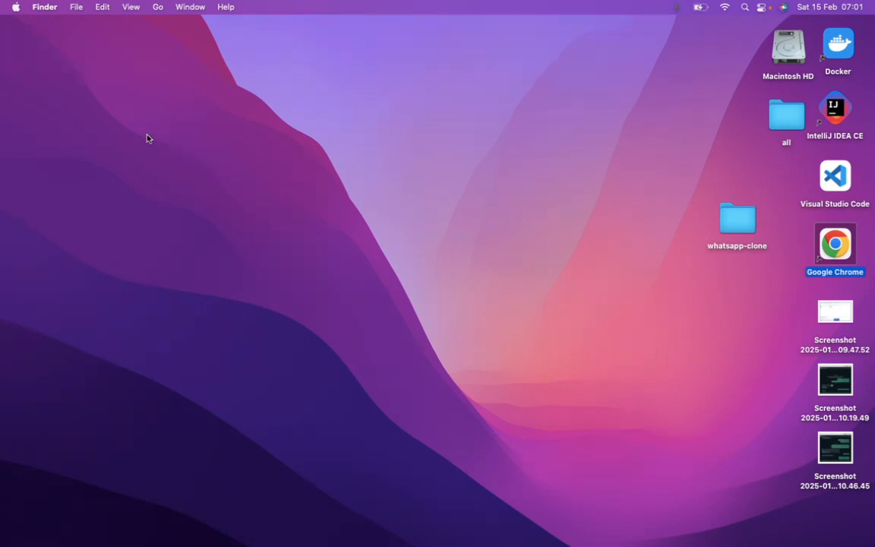
Open System Preferences' General pane from the Apple menu, then close the window
click(16, 8)
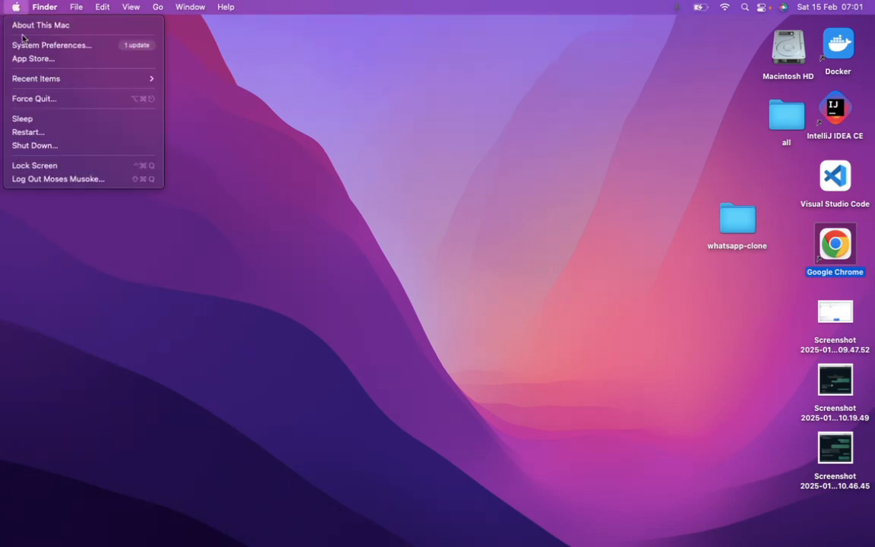
click(52, 45)
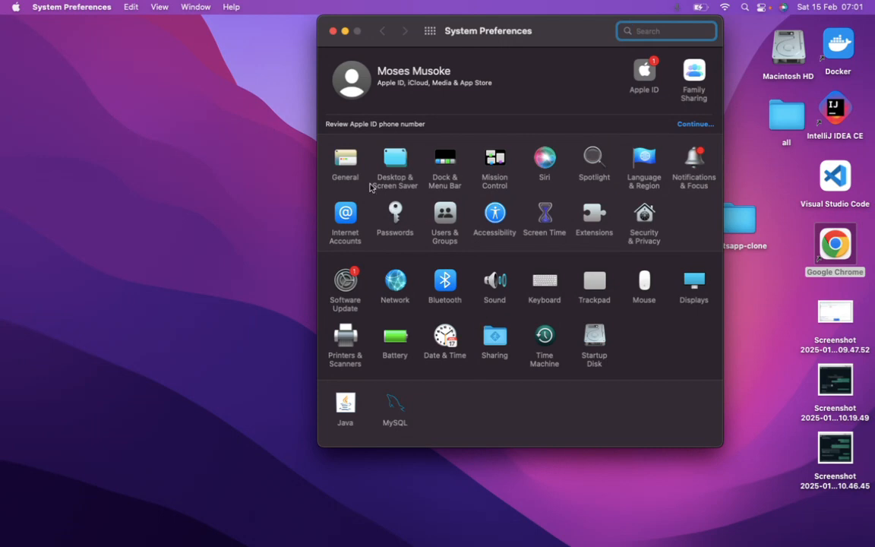
click(345, 161)
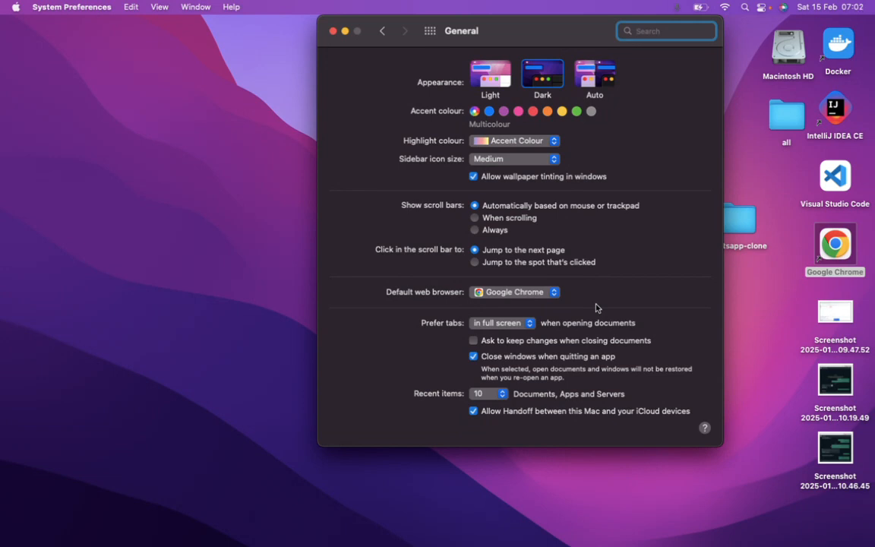
click(334, 32)
Reopen System Preferences and show the Apple ID overview with its linked devices
click(15, 7)
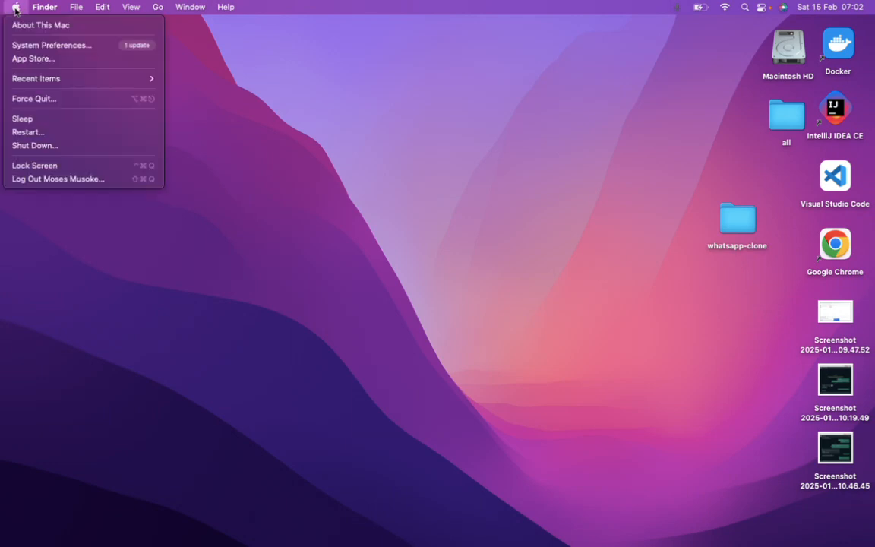
click(92, 47)
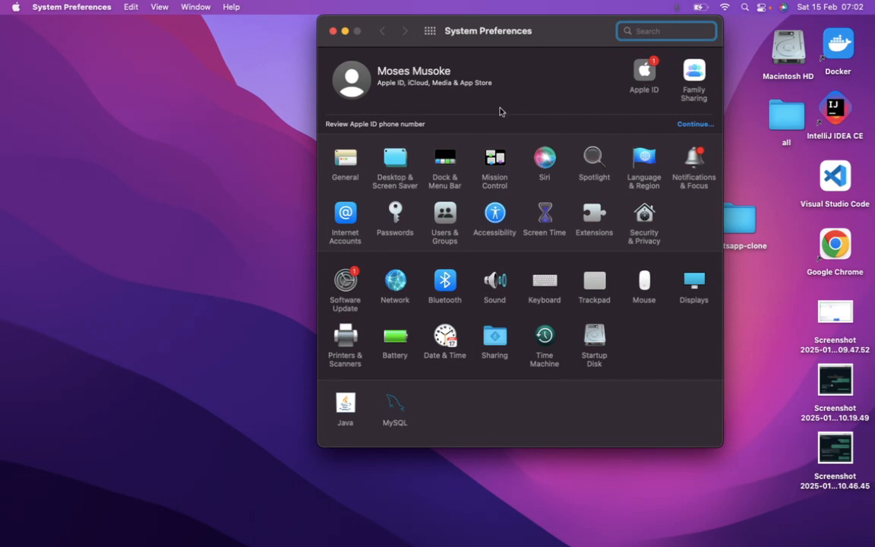
click(643, 79)
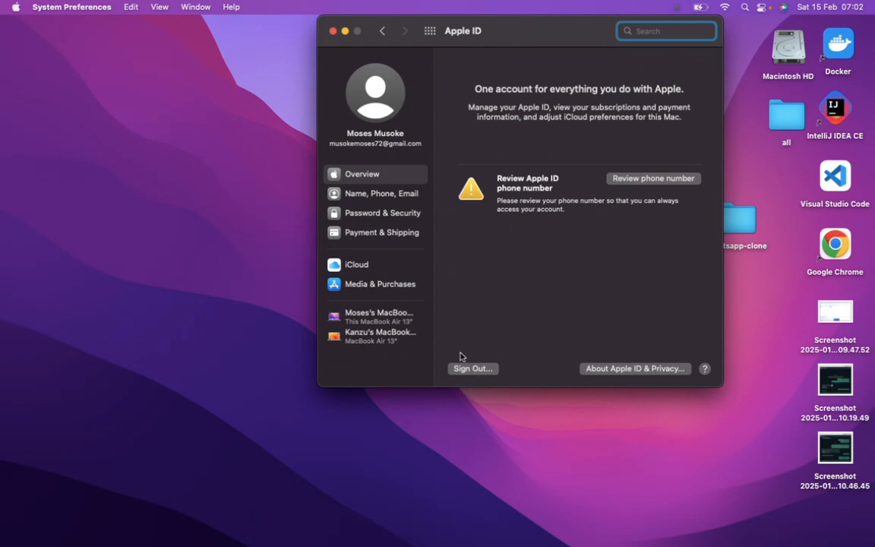
Start the Apple ID sign-out, cancel it to keep the account, and close System Preferences
click(466, 370)
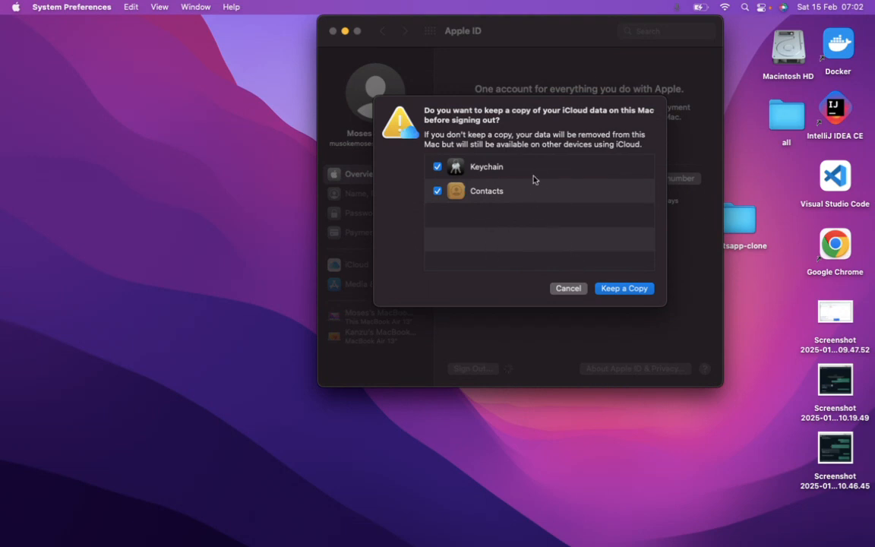
click(567, 289)
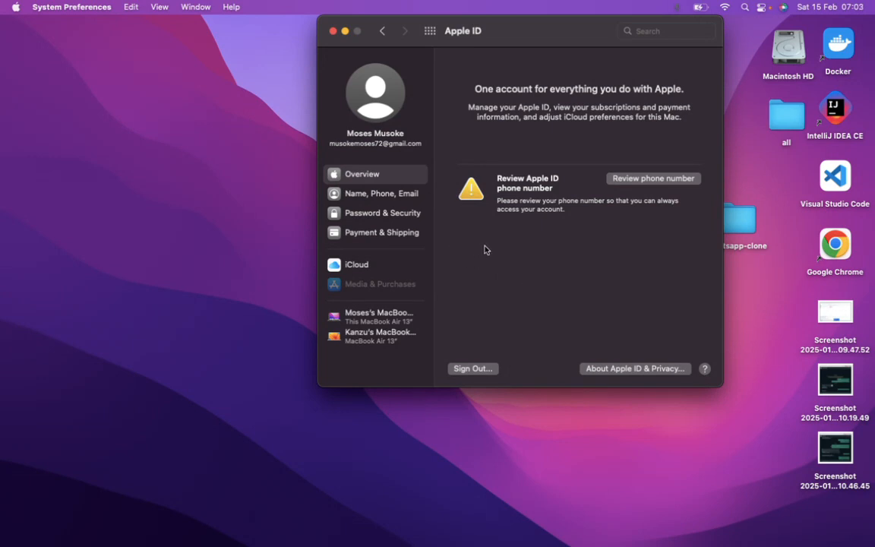
click(333, 31)
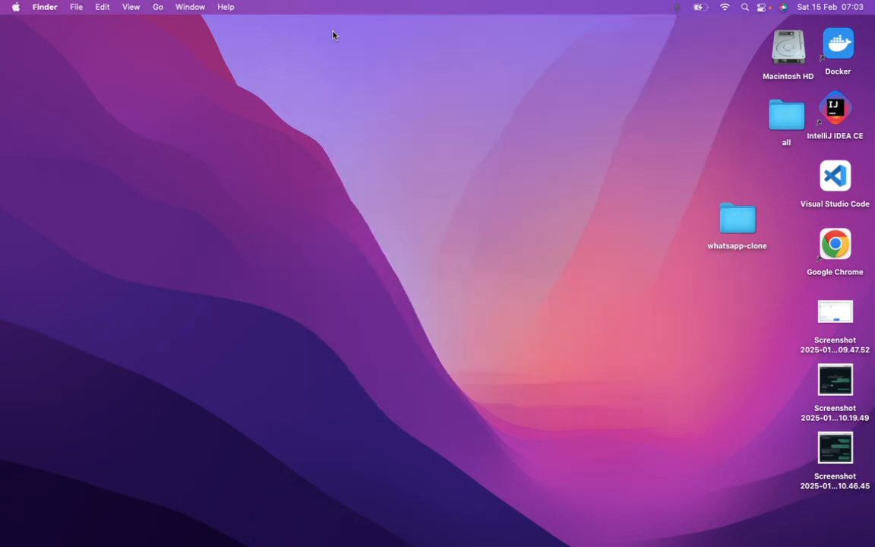
Bring up the Apple menu, dismiss it, and bring it up again
click(15, 8)
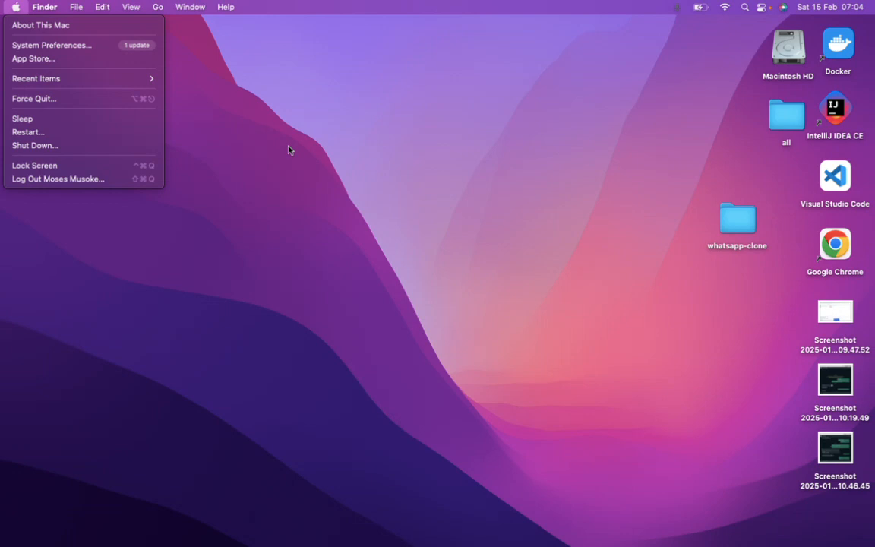
click(398, 253)
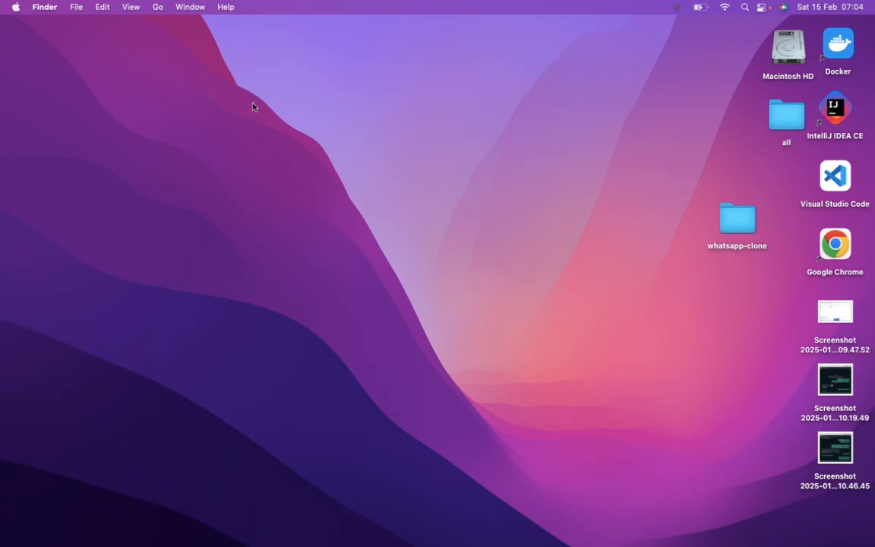
click(14, 9)
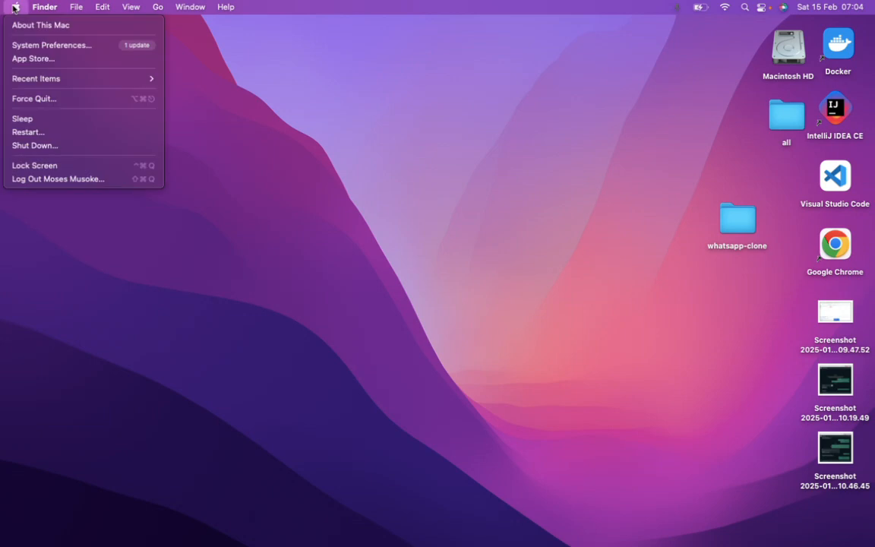
Start the Apple ID sign-out, keeping no local copy of Contacts or Keychain
click(68, 47)
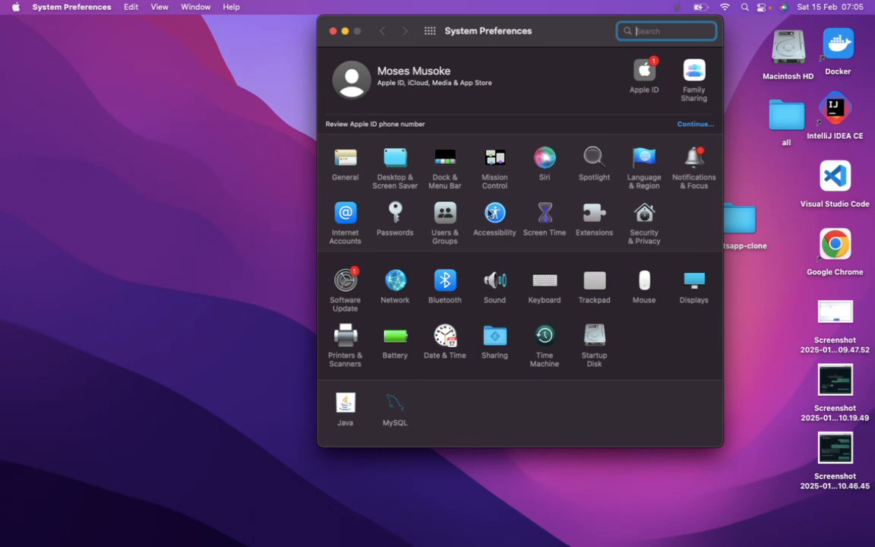
click(645, 72)
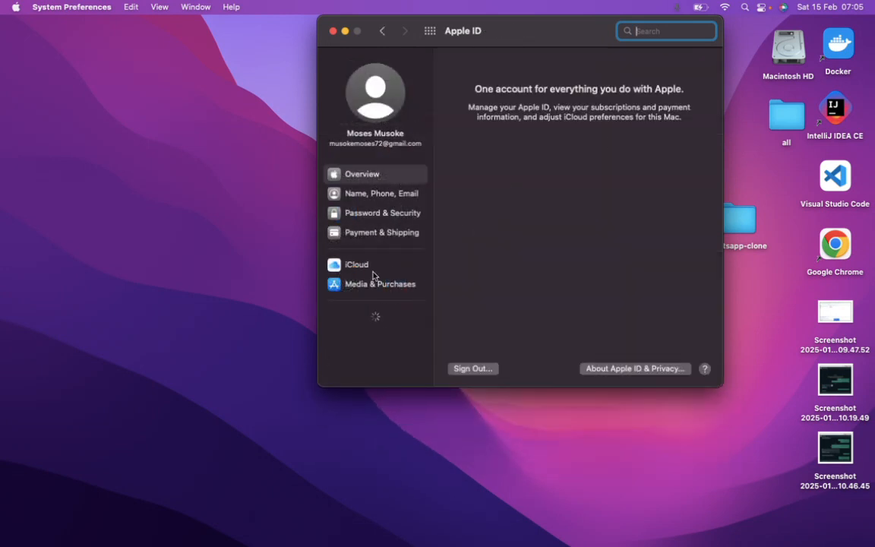
click(470, 367)
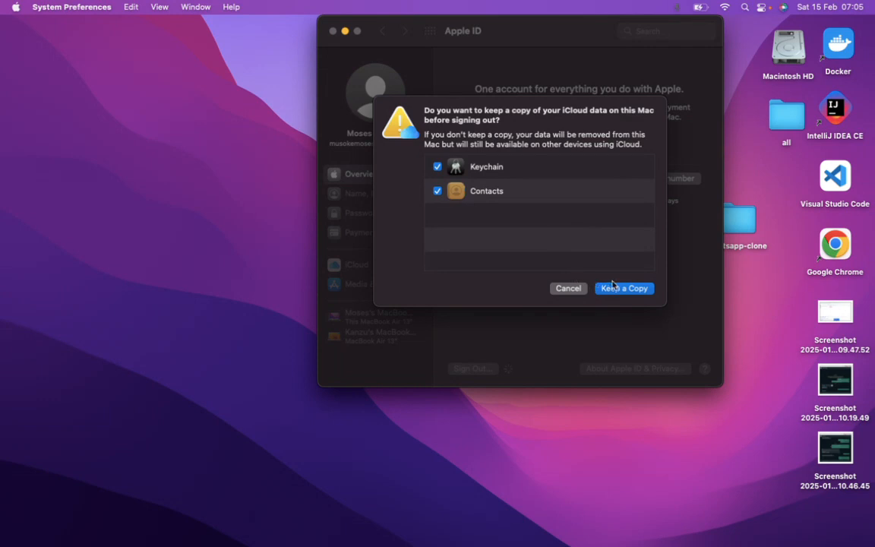
click(438, 192)
click(438, 167)
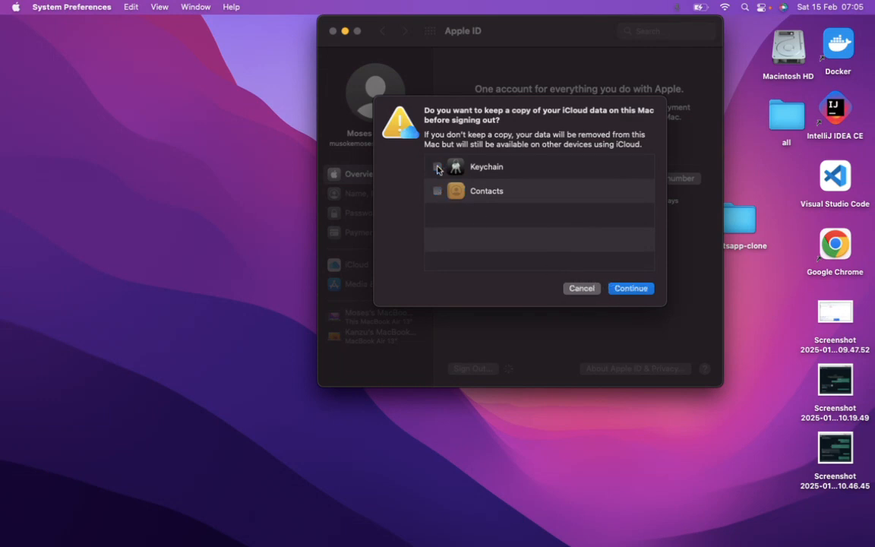
click(618, 290)
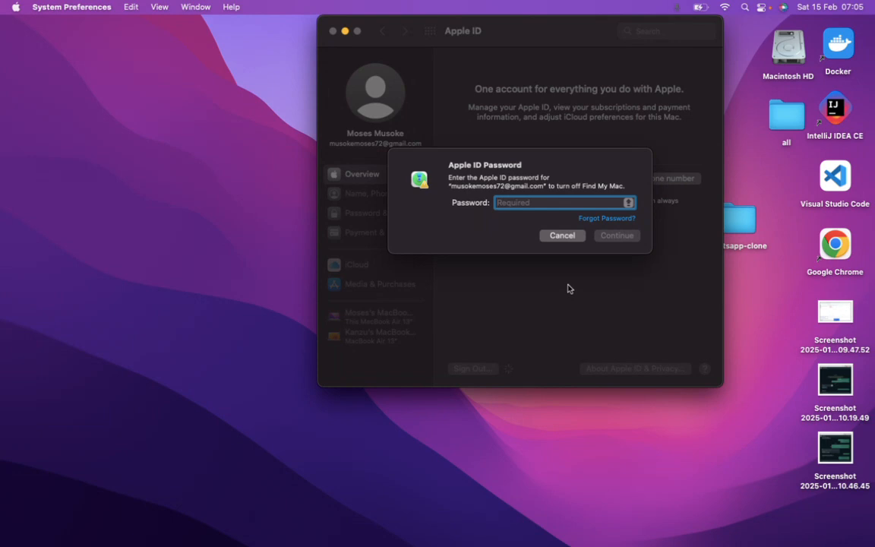
Enter the Apple ID password to turn off Find My Mac, then switch to the Chrome space
text(•••••)
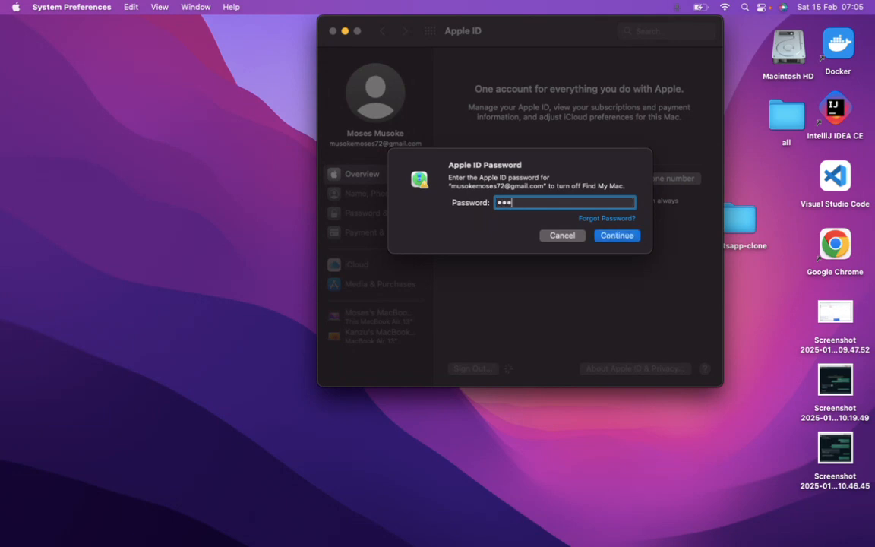
text(•••••)
click(618, 238)
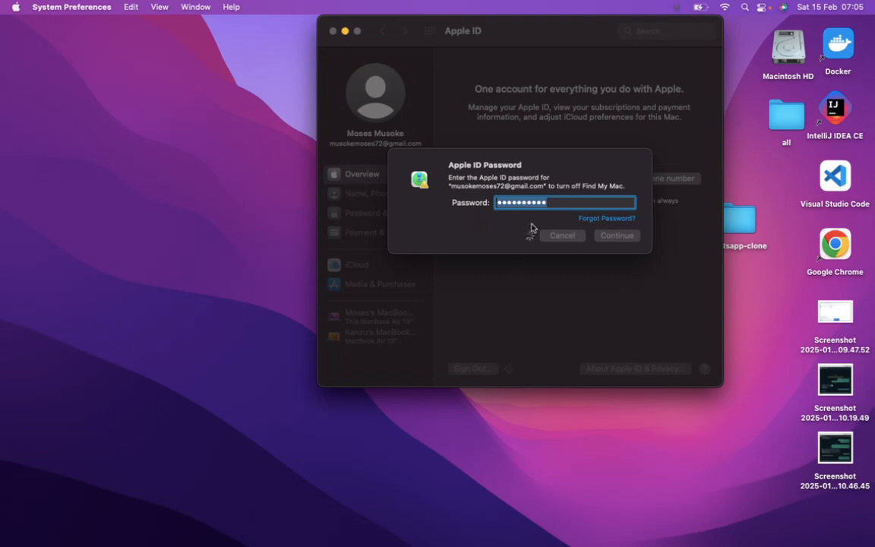
key(ctrl+Right)
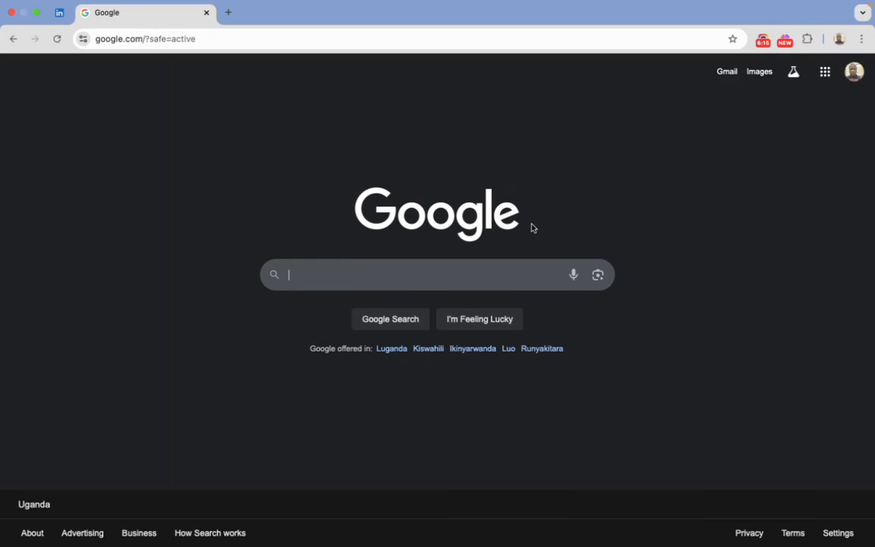
Flip between the full-screen Chrome space and the desktop, ending on the desktop
key(ctrl+Left)
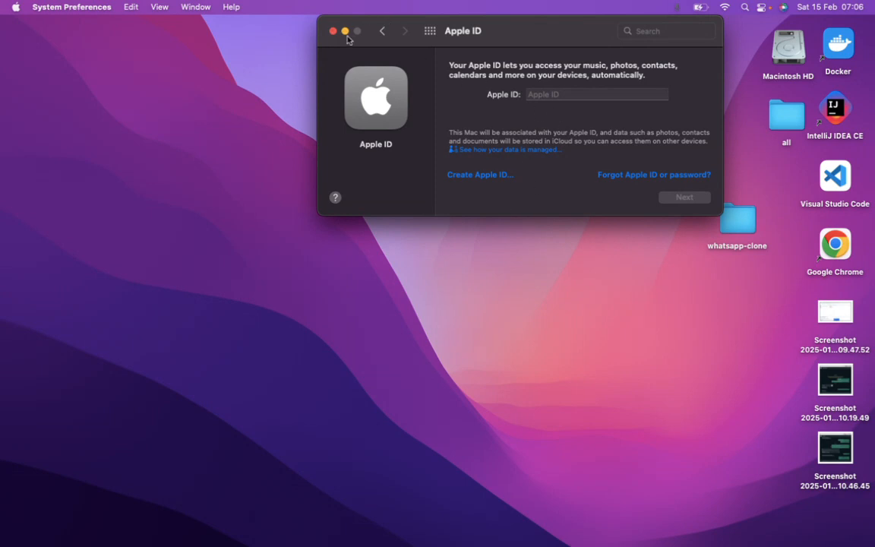
key(ctrl+Right)
key(ctrl+Left)
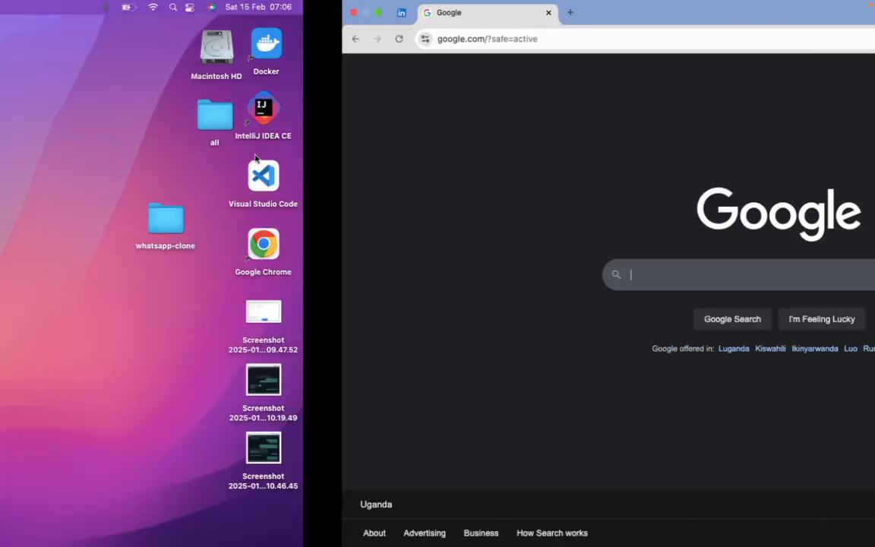
key(ctrl+Right)
key(ctrl+Left)
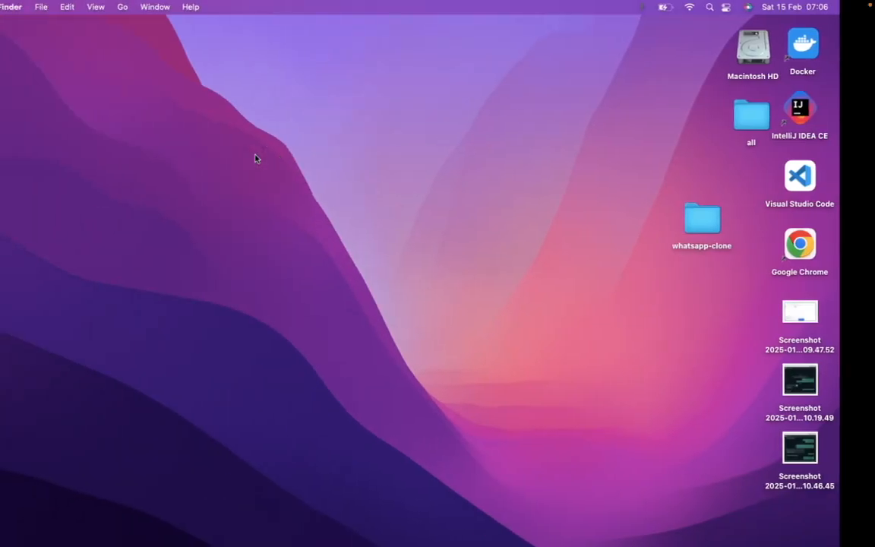
key(ctrl+Right)
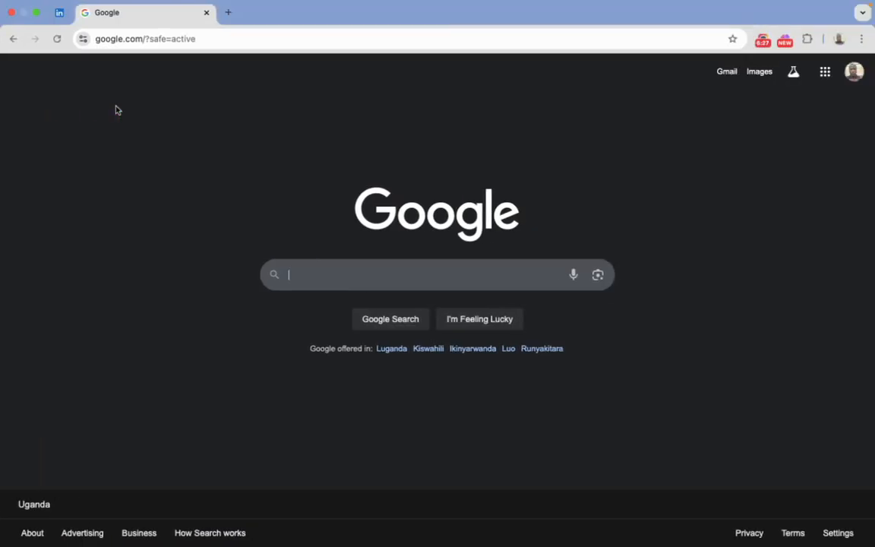
key(ctrl+Left)
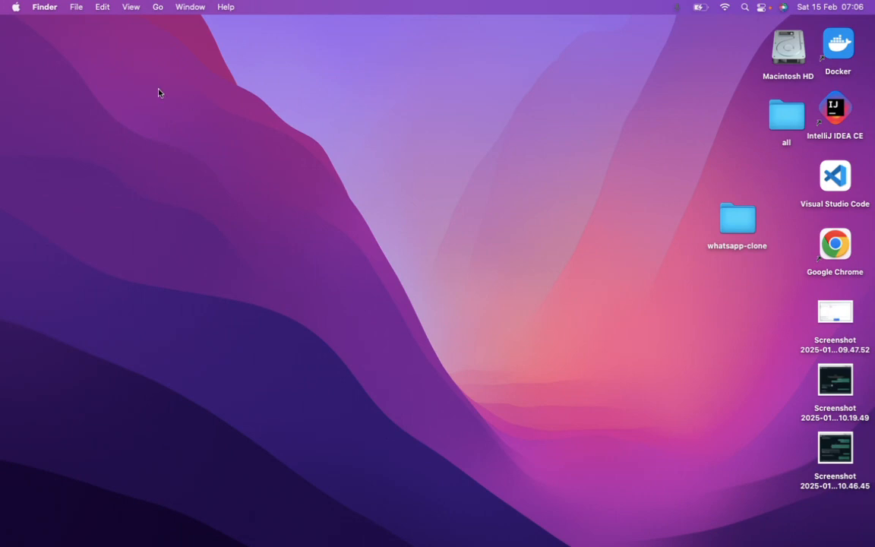
Open the Users & Groups pane in System Preferences via the Apple menu
click(15, 7)
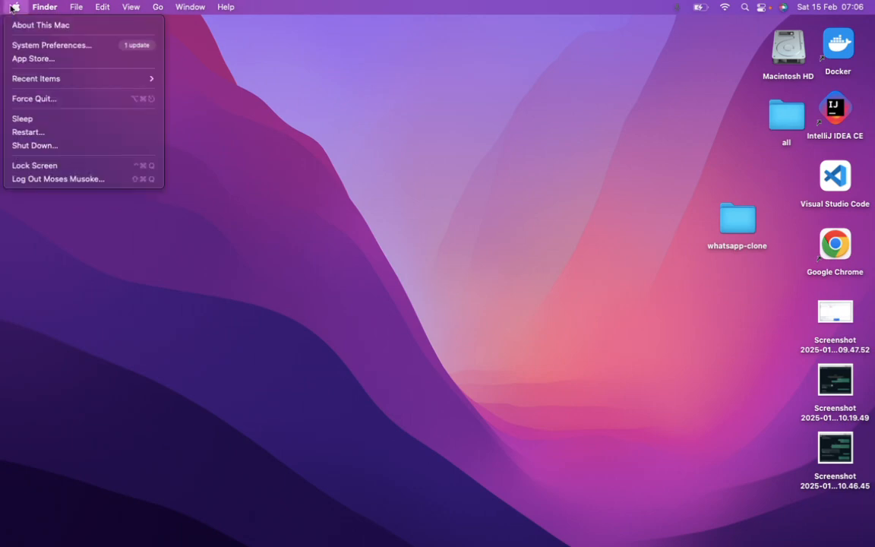
click(55, 46)
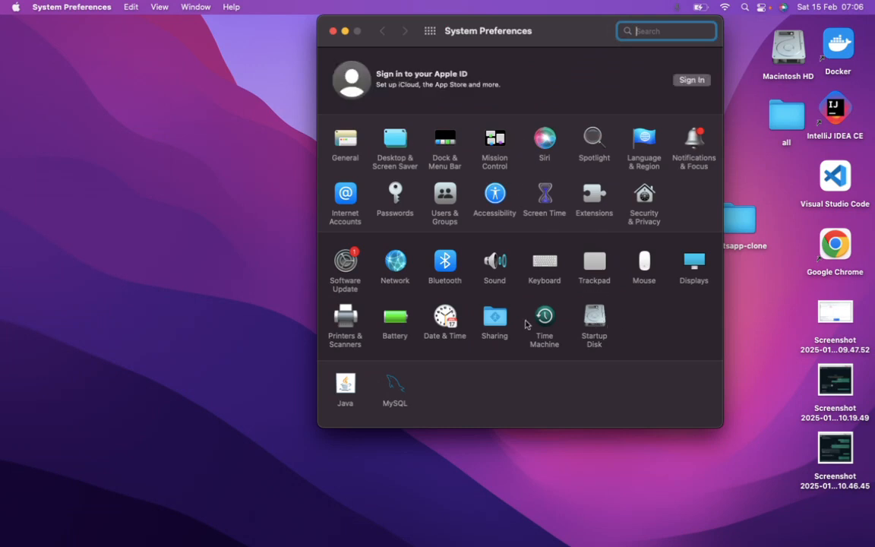
click(446, 215)
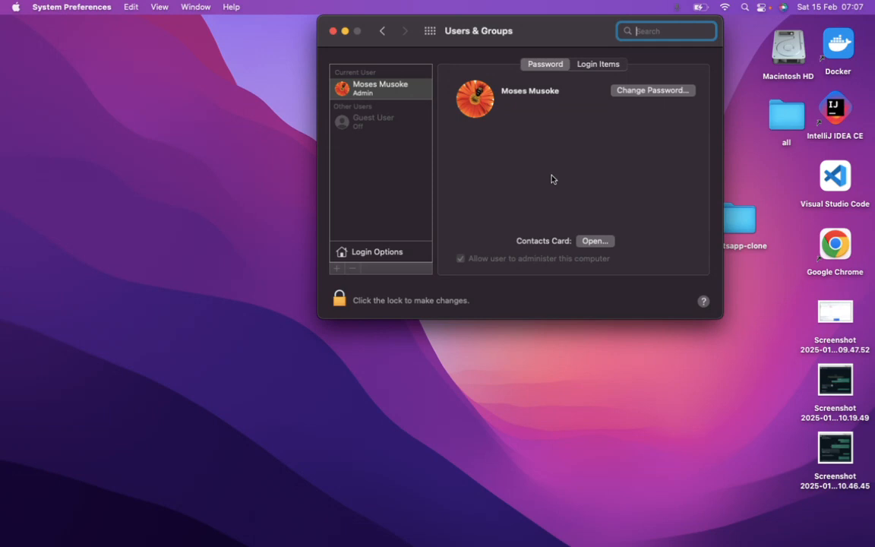
View the user's Login Items and Password tabs, then flip to the Chrome space and back
click(589, 65)
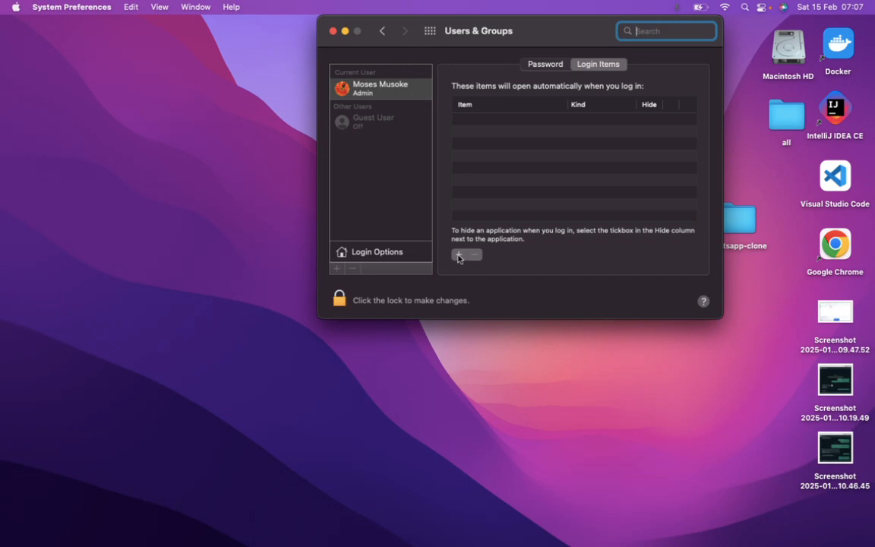
click(537, 64)
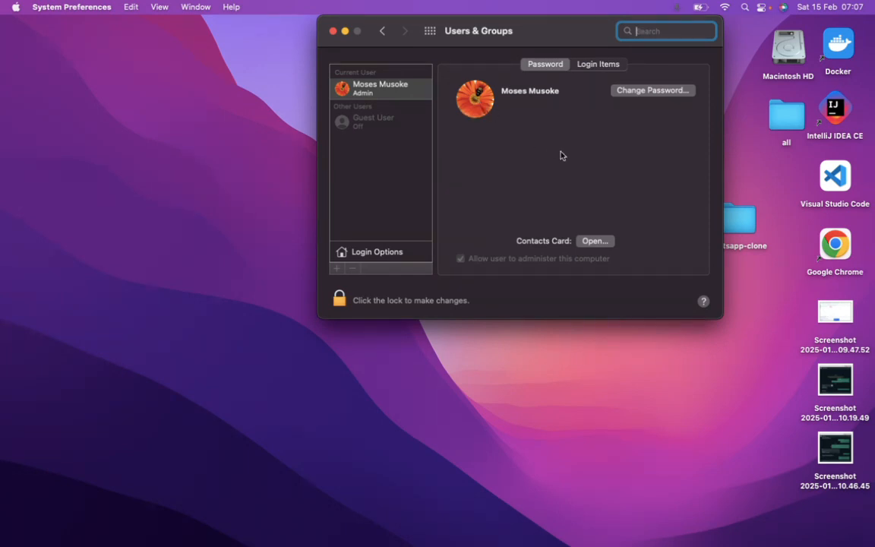
key(ctrl+Right)
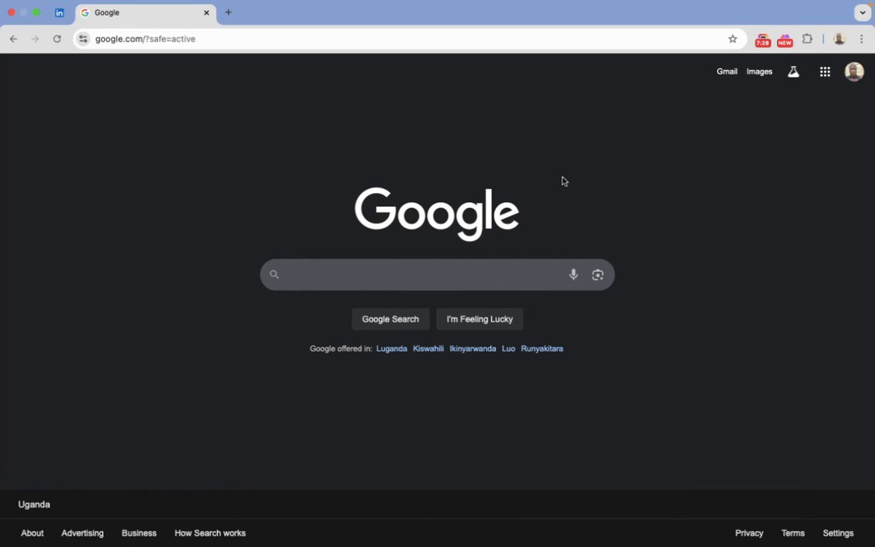
key(ctrl+Left)
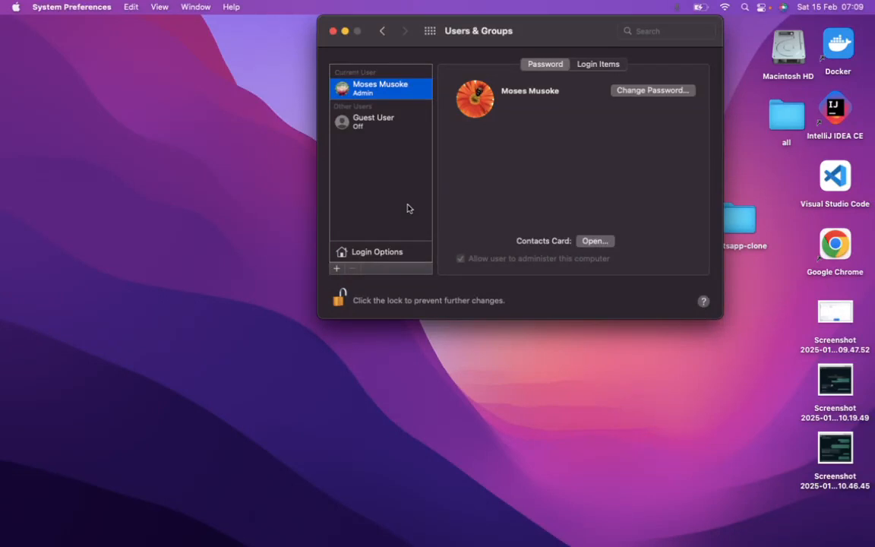
Add a new user, entering the person's full name and keeping the auto-filled account name
click(337, 270)
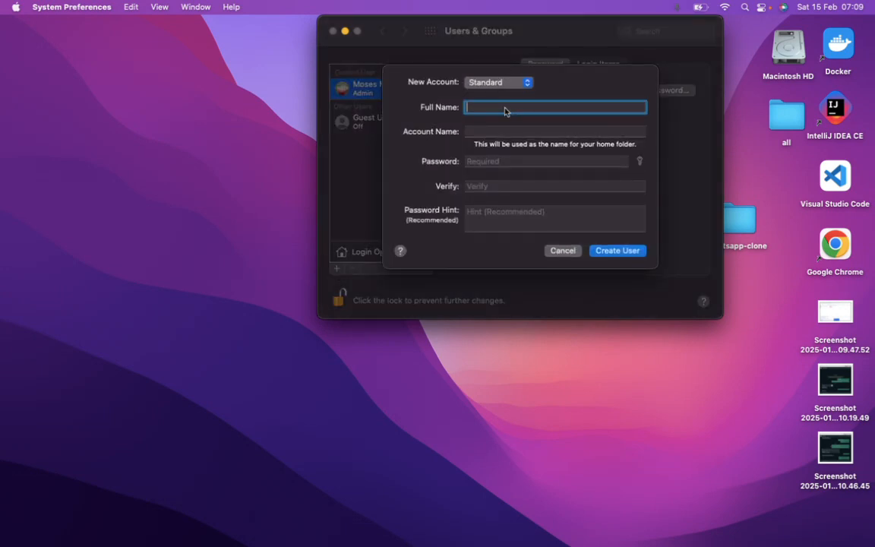
text(Beatrice)
text(Mac)
click(495, 133)
click(520, 132)
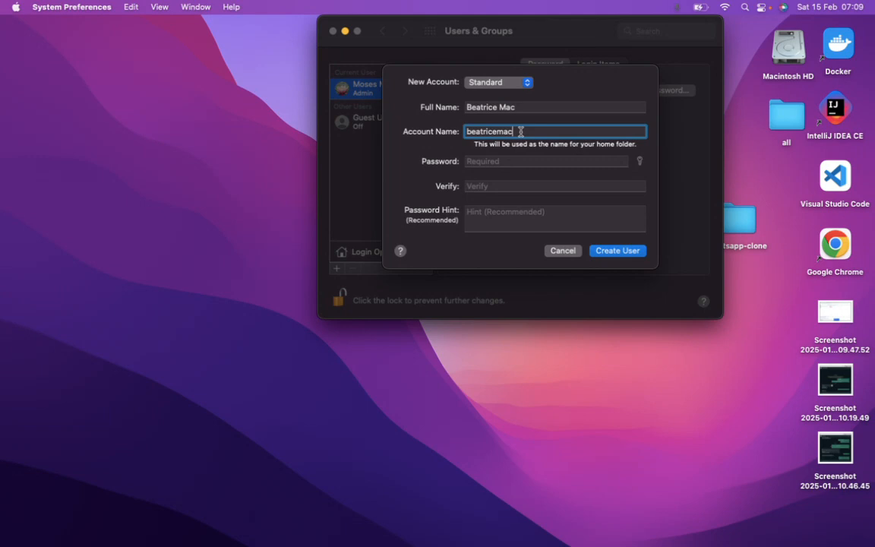
Enter and verify the account password, then create the standard user
click(518, 162)
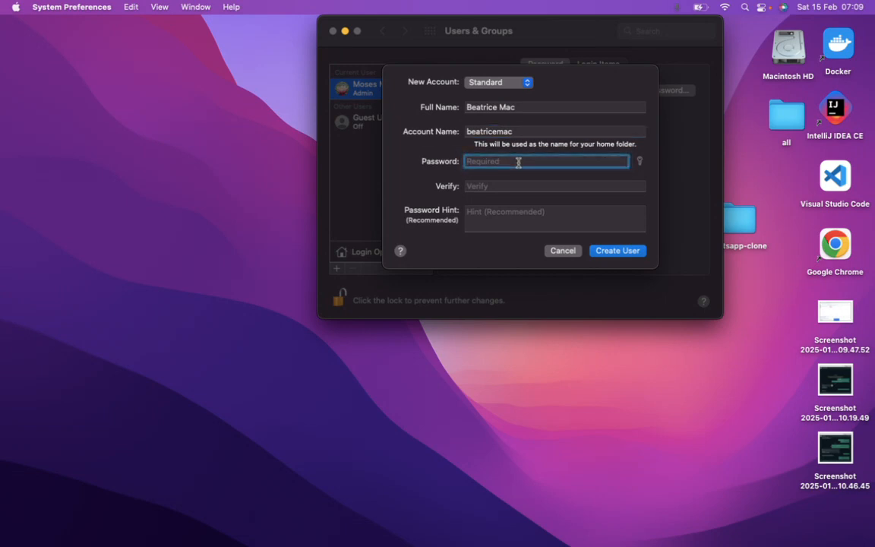
text(passwor)
click(518, 185)
text(pas)
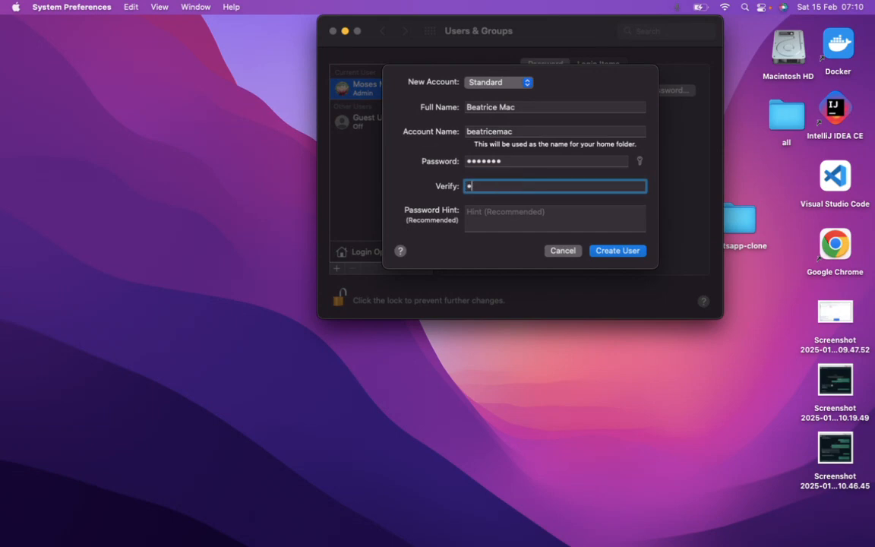
text(swor)
click(607, 253)
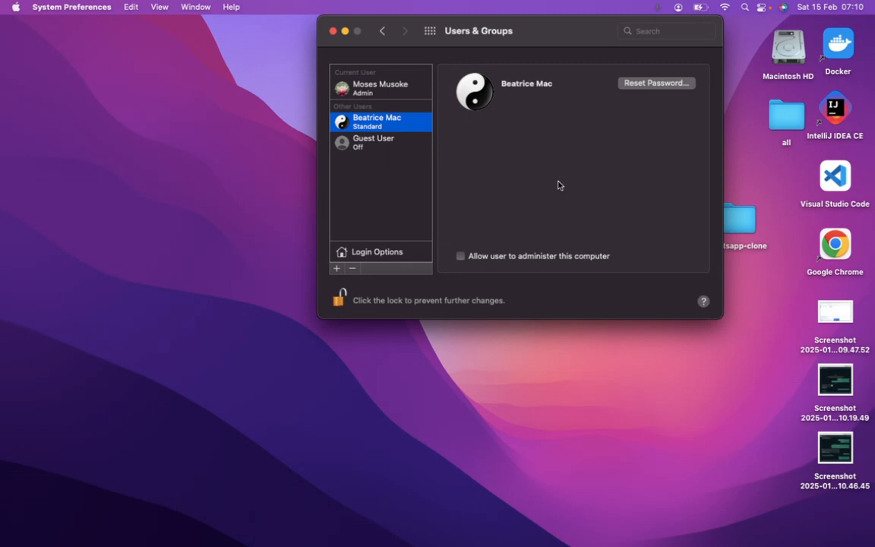
Allow the new user to administer this computer and acknowledge the restart notice
click(461, 257)
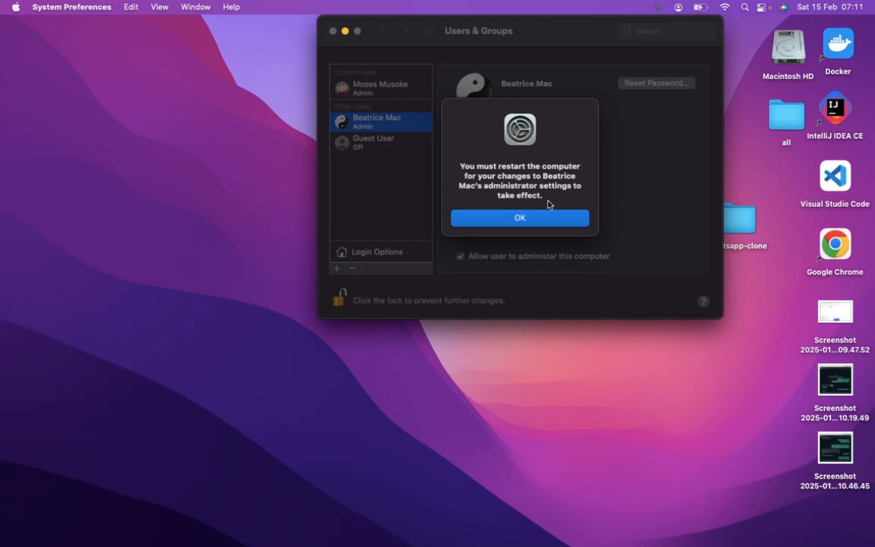
click(510, 219)
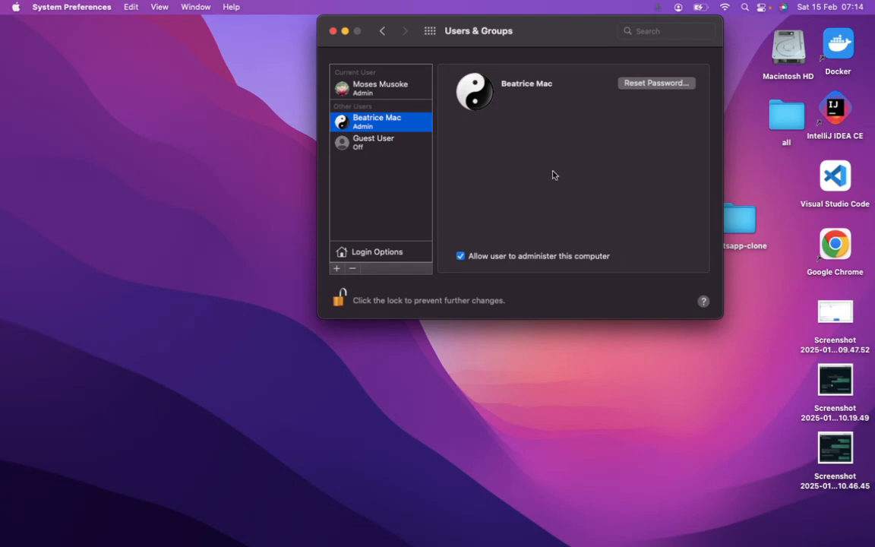
Switch to the full-screen Chrome space showing the Google search homepage
key(ctrl+Right)
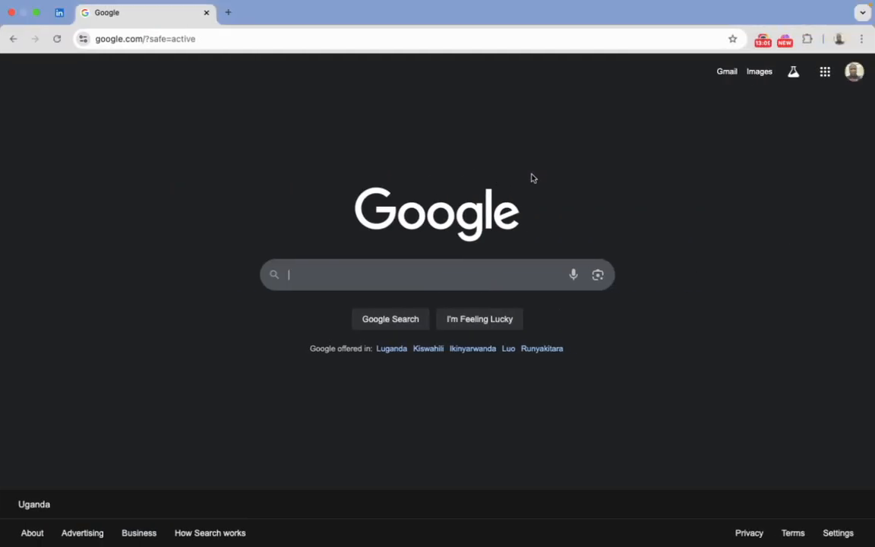